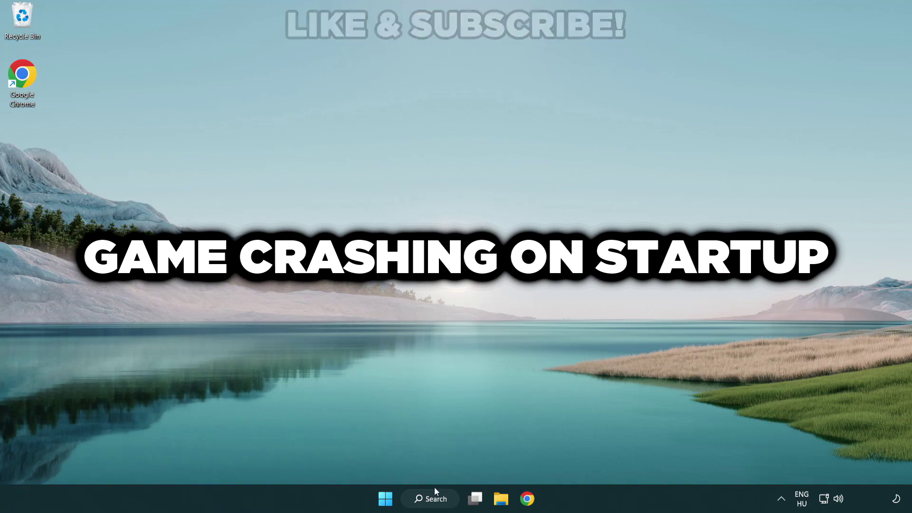
# Search Windows for 'device manager' and launch Device Manager from the results.
pyautogui.click(441, 504)
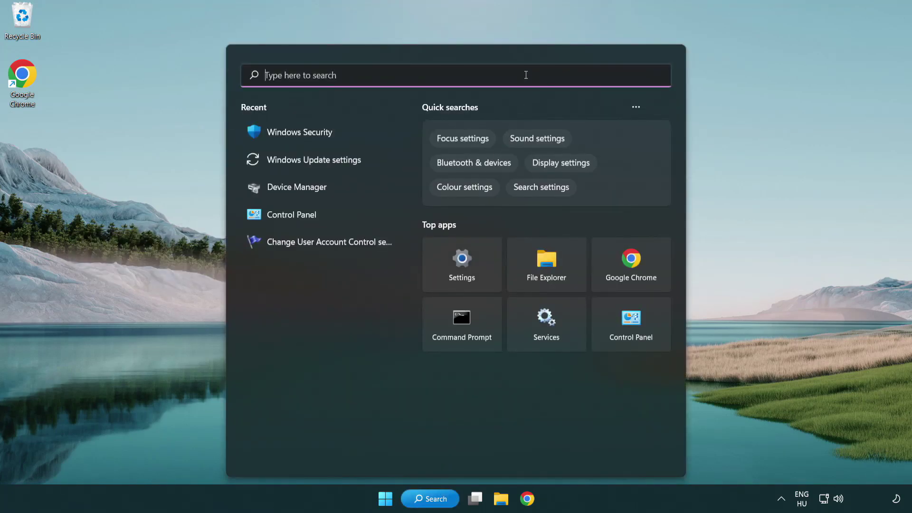
pyautogui.write('device m')
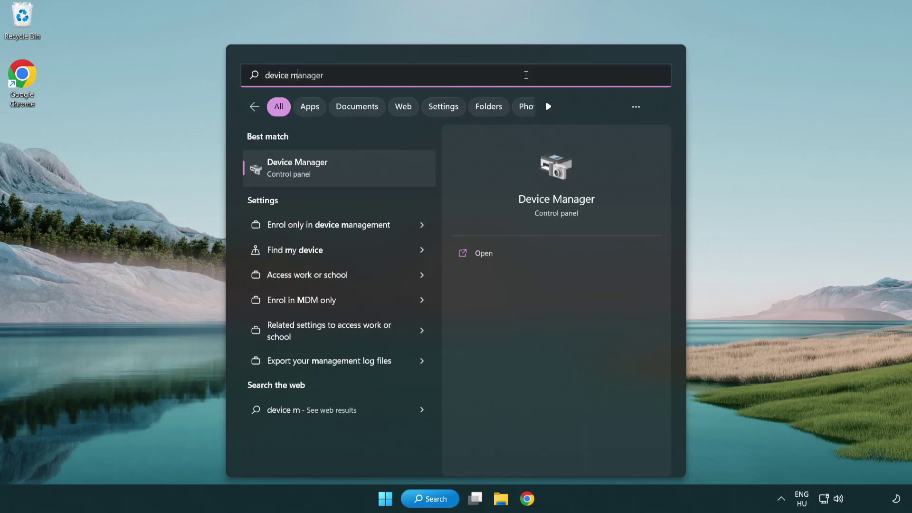
pyautogui.write('anager')
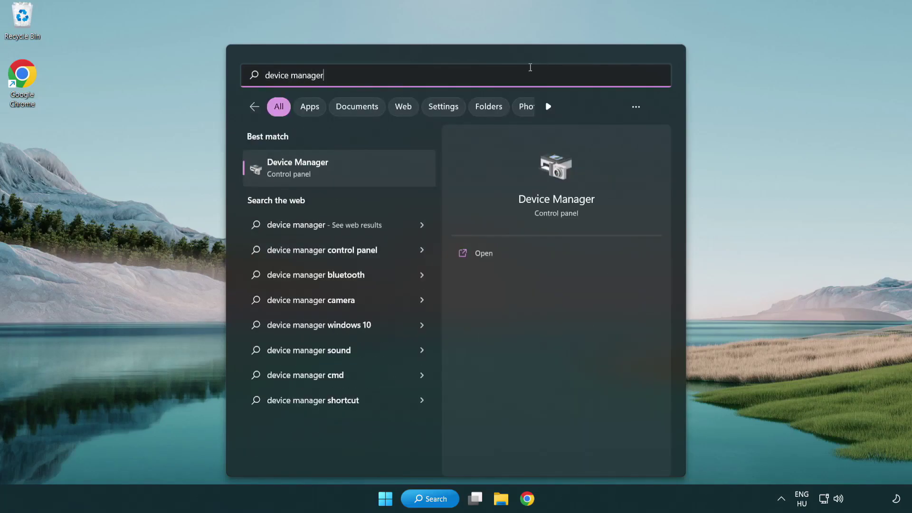
pyautogui.click(365, 172)
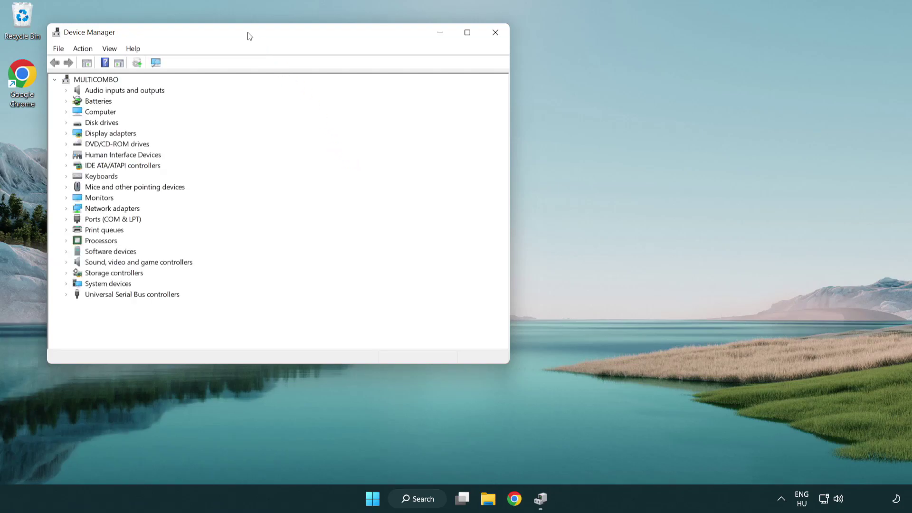
# Expand Display adapters and bring up the actions menu for the VMware SVGA 3D adapter.
pyautogui.moveTo(249, 36); pyautogui.dragTo(401, 91)
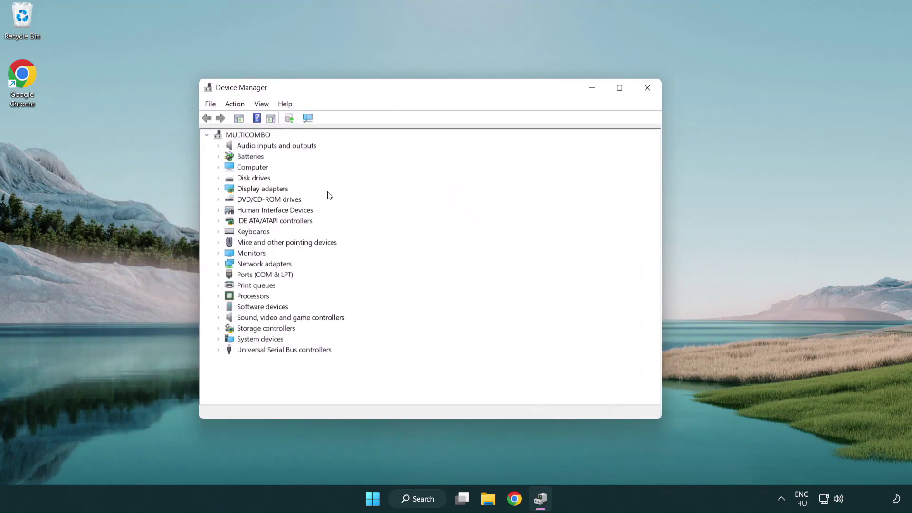
pyautogui.click(251, 190)
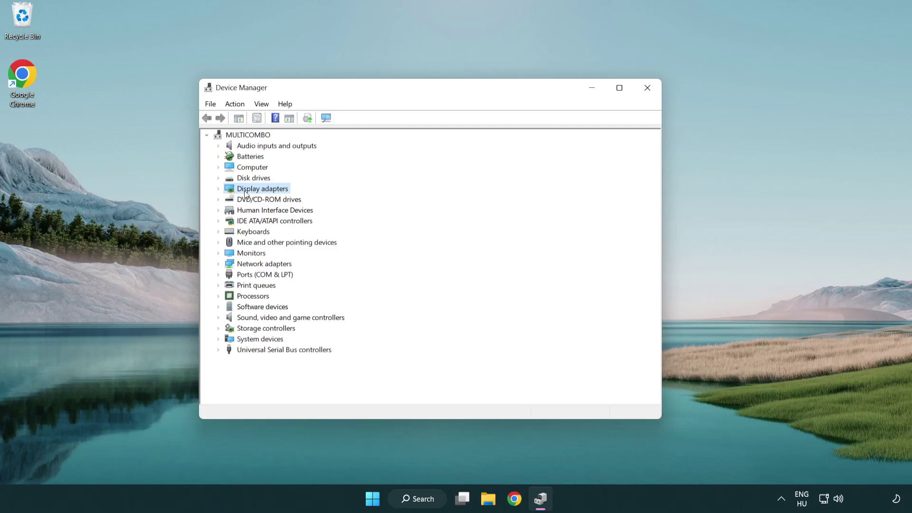
pyautogui.click(218, 189)
pyautogui.click(256, 201)
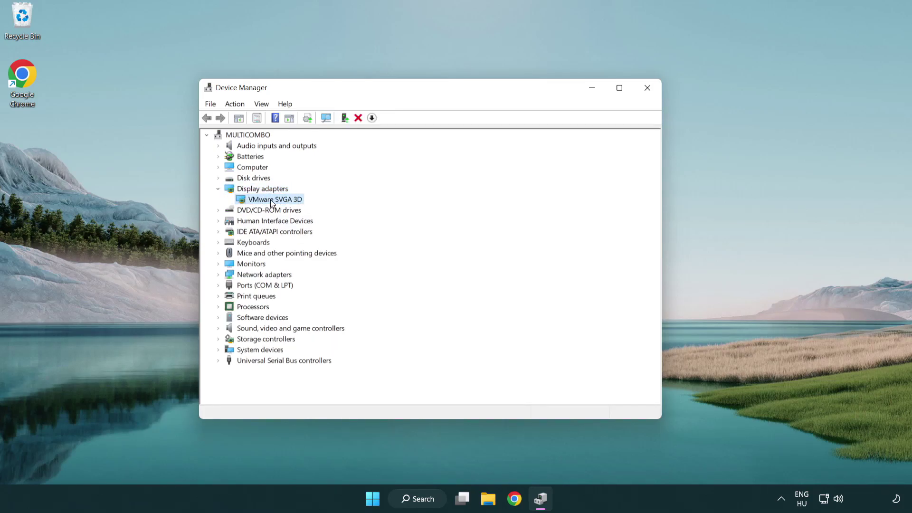
pyautogui.rightClick(272, 204)
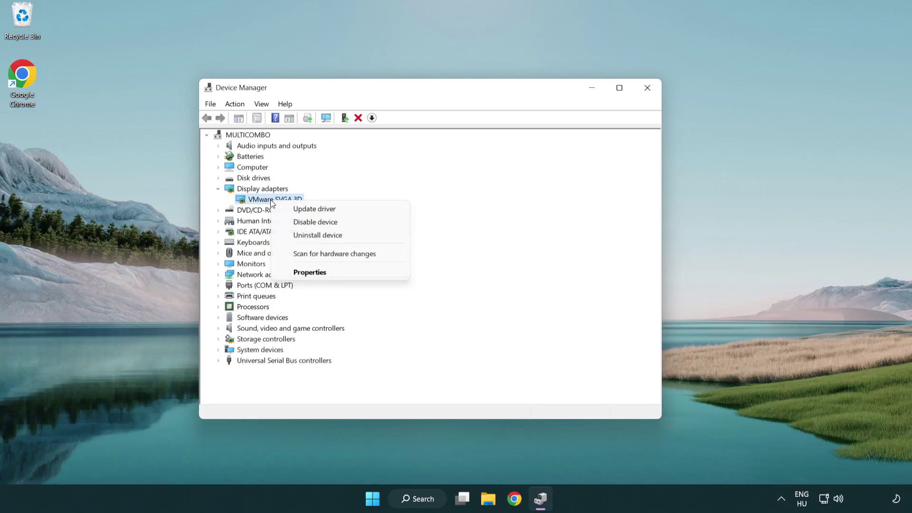
# Auto-search for a VMware SVGA 3D driver, confirm it's current, and close Device Manager.
pyautogui.click(359, 209)
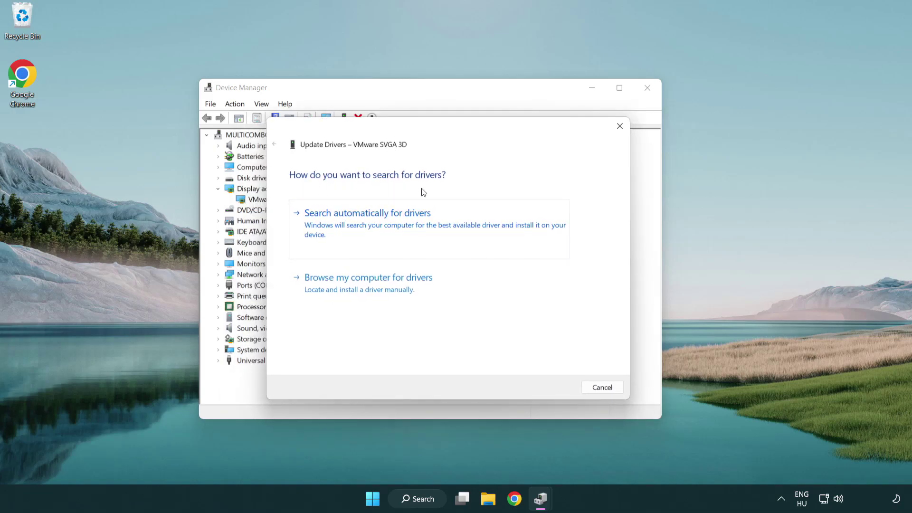
pyautogui.click(401, 224)
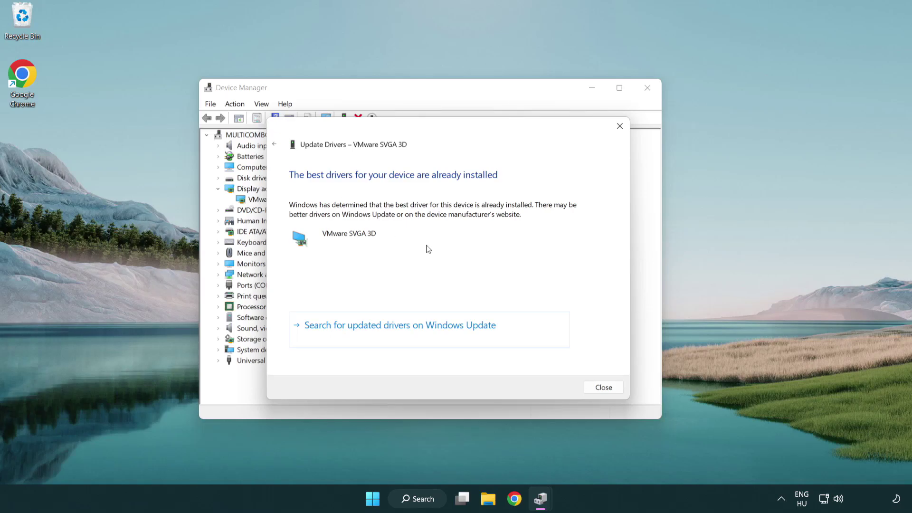
pyautogui.click(604, 388)
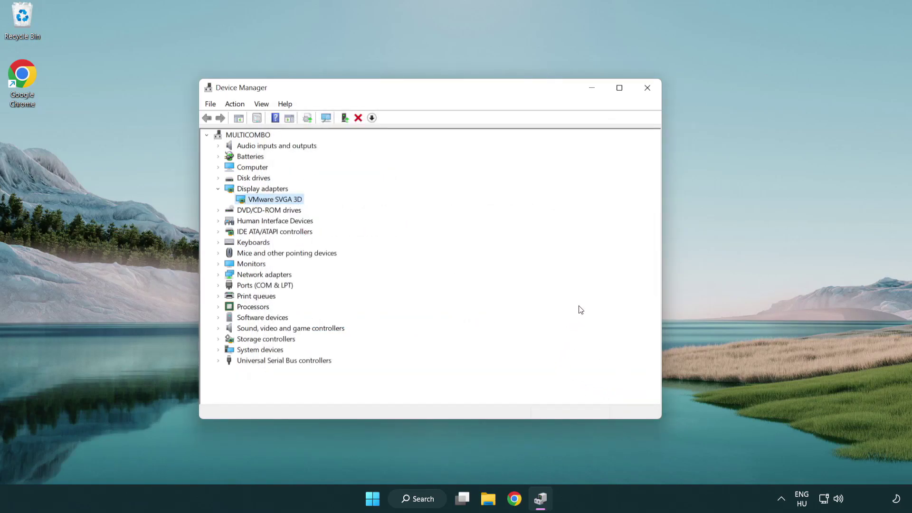
pyautogui.click(648, 89)
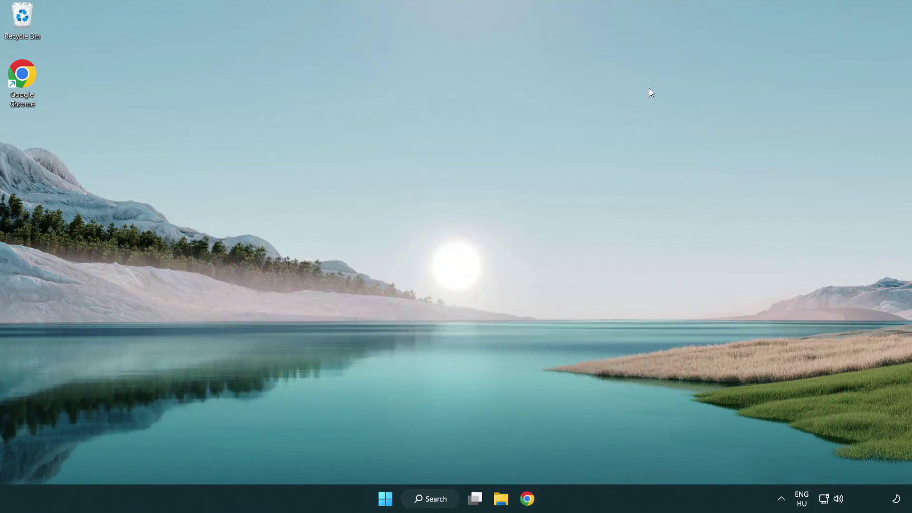
# Search Windows for 'update' to find the Windows Update settings.
pyautogui.click(432, 498)
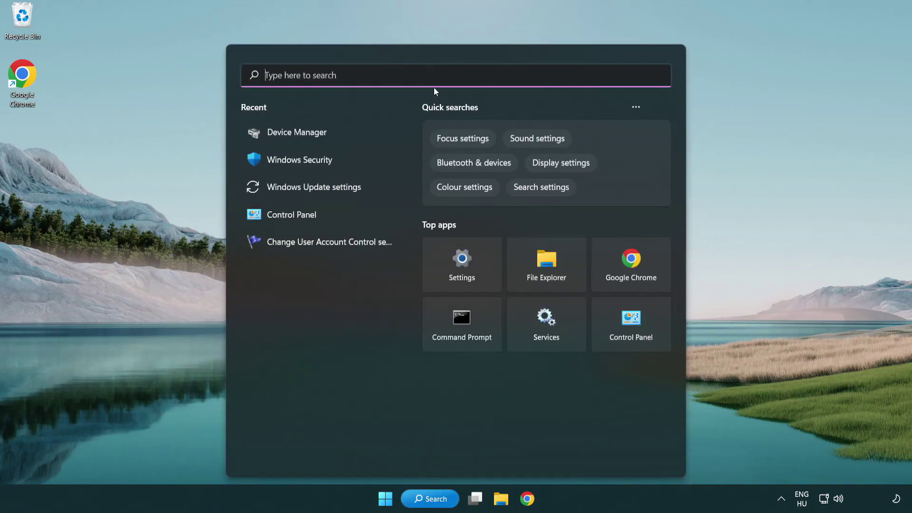
pyautogui.write('update')
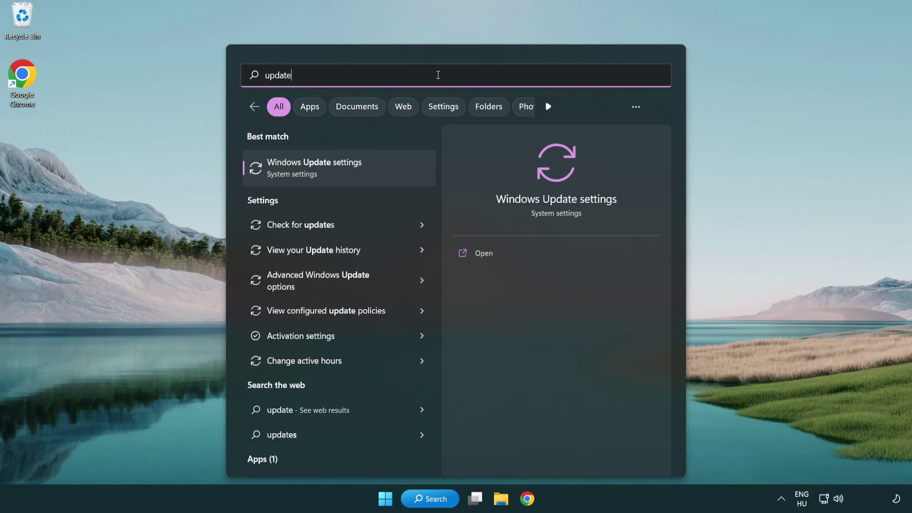
# Run Check for updates in Windows Update, confirm the PC is up to date, and close Settings.
pyautogui.click(356, 172)
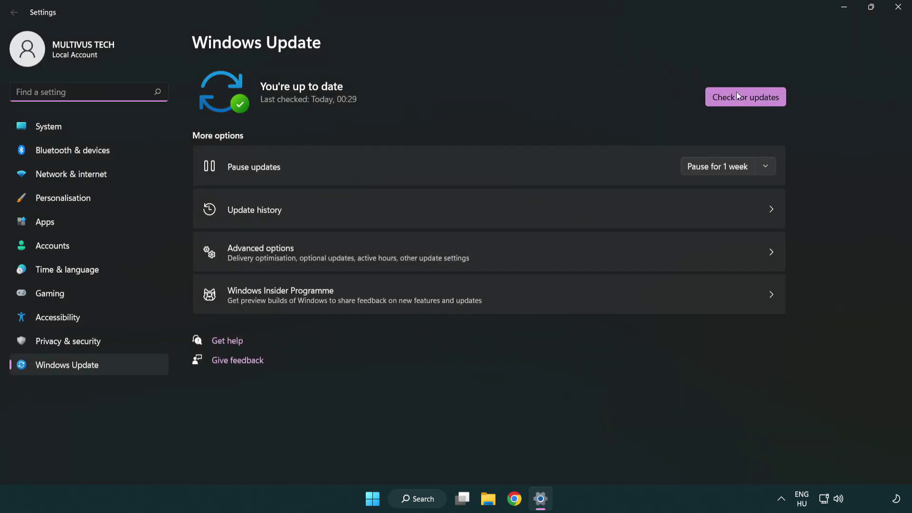
pyautogui.click(763, 101)
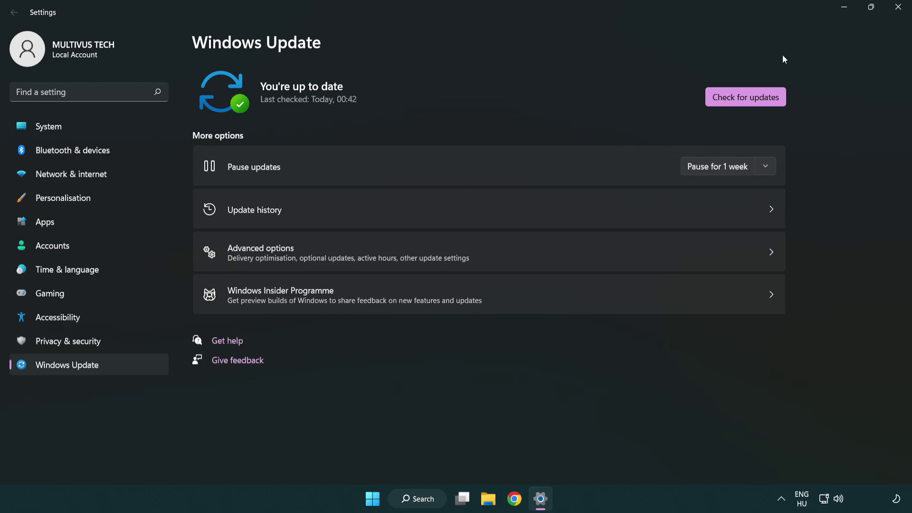
pyautogui.click(895, 13)
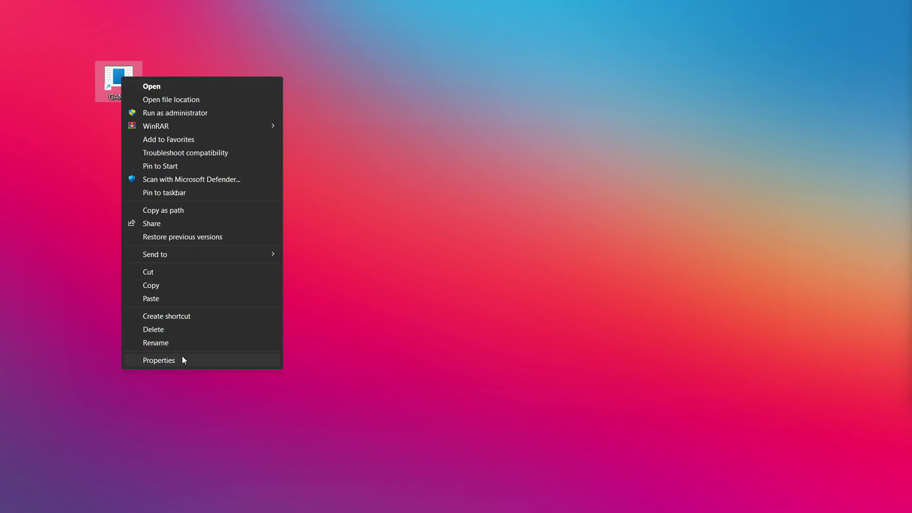
# Open the GAME shortcut's Properties on the Compatibility tab.
pyautogui.click(239, 360)
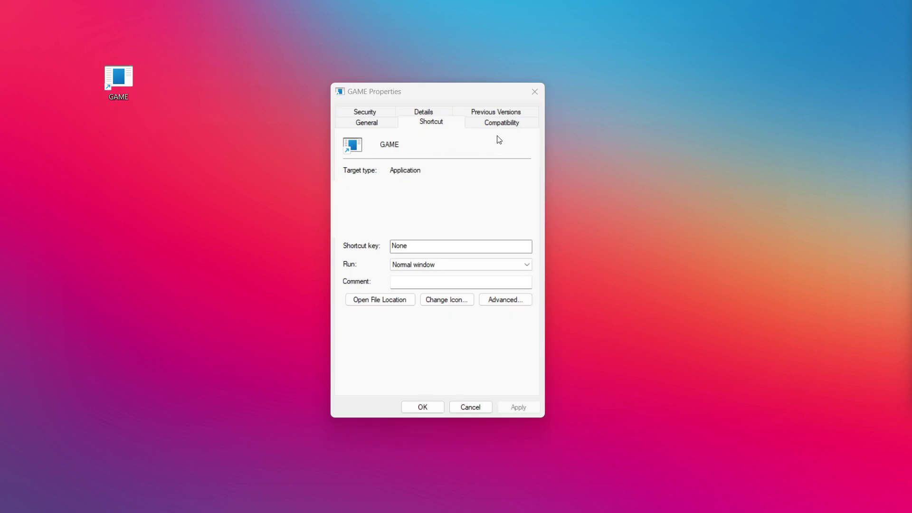
pyautogui.click(514, 124)
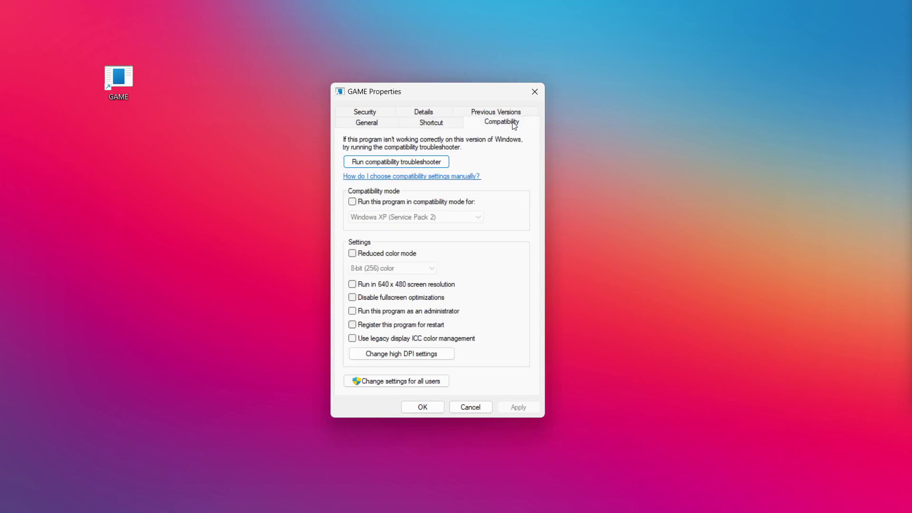
# Set GAME to Windows 8 compatibility mode, run as administrator, fullscreen optimizations off, and apply.
pyautogui.click(412, 202)
pyautogui.click(416, 217)
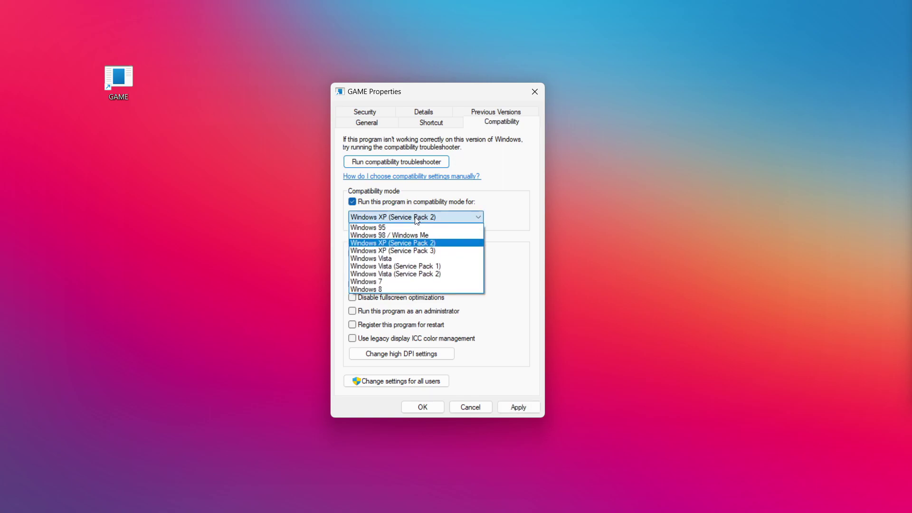
pyautogui.click(394, 290)
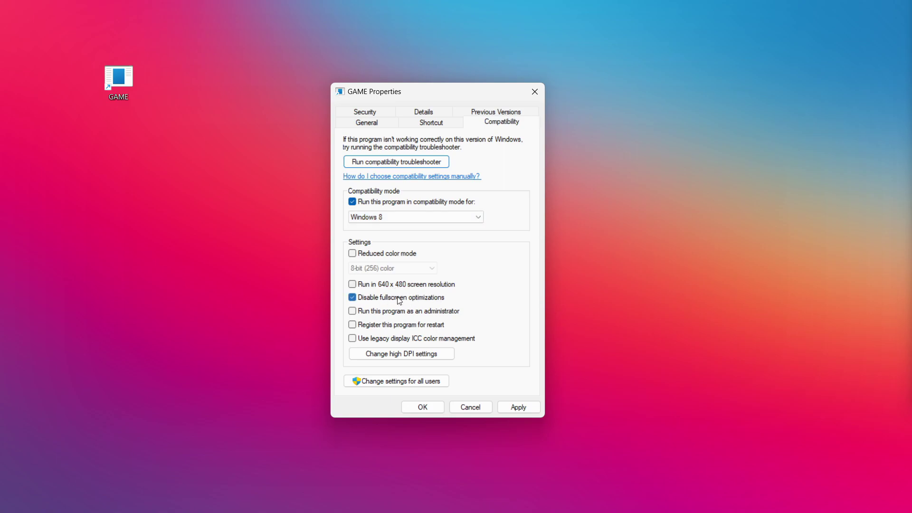
pyautogui.click(380, 317)
pyautogui.click(517, 408)
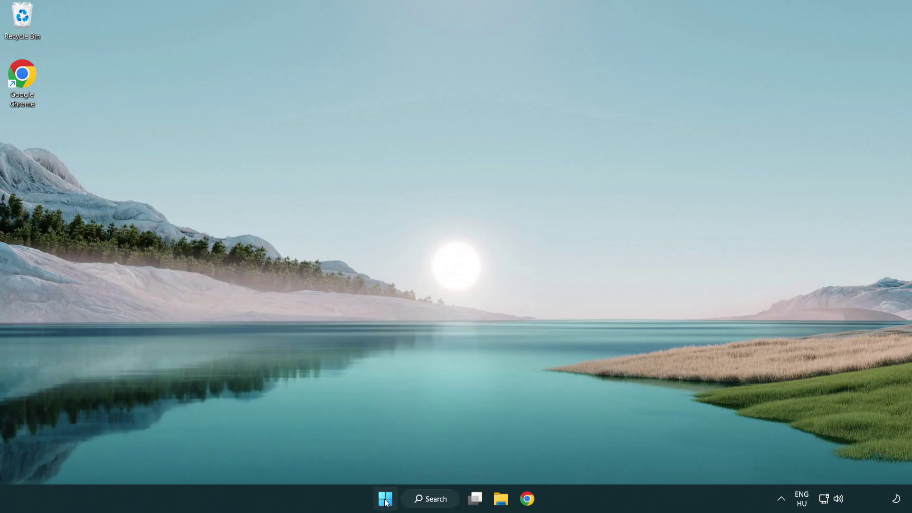
pyautogui.rightClick(385, 502)
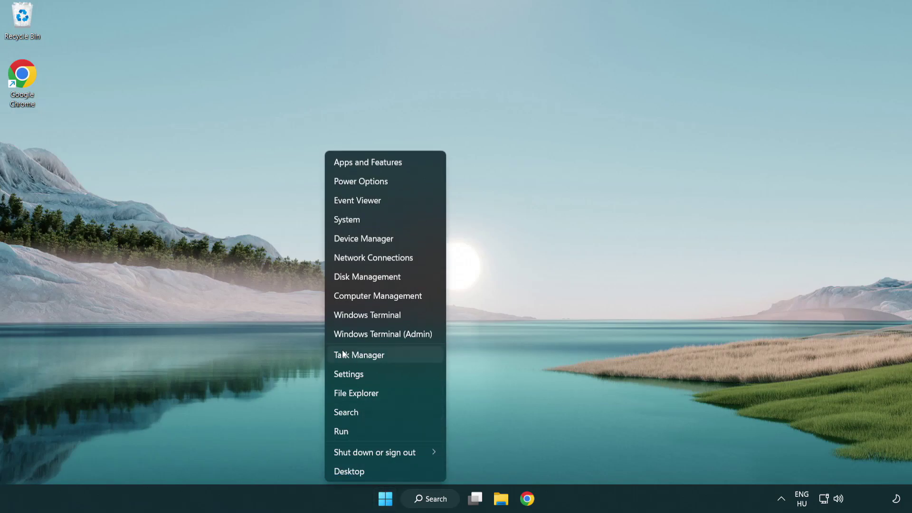
# In Task Manager's Startup list, disable Terminal, Phone Link, Cortana and Windows Security notifications.
pyautogui.click(403, 359)
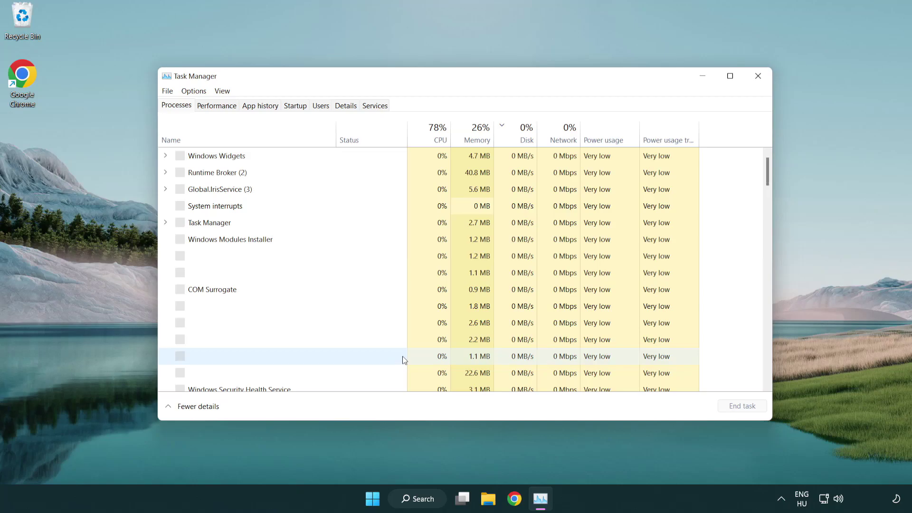
pyautogui.click(295, 107)
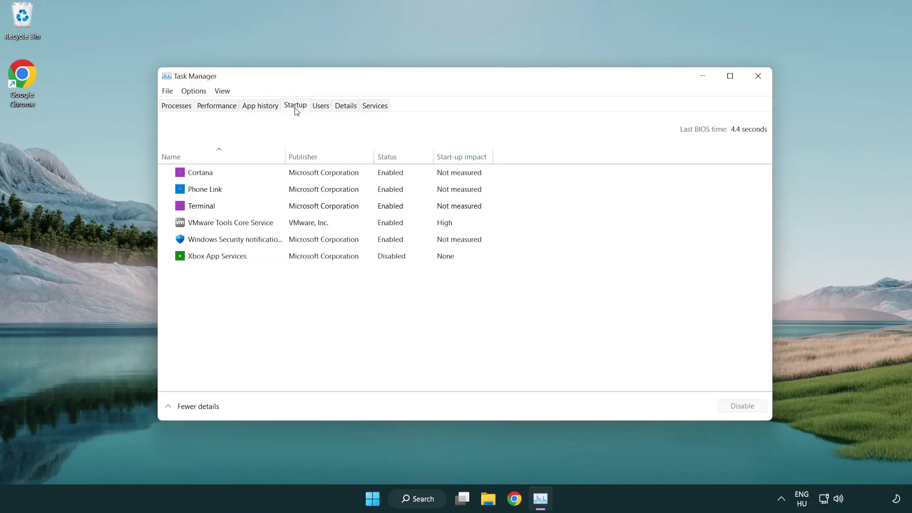
pyautogui.click(298, 207)
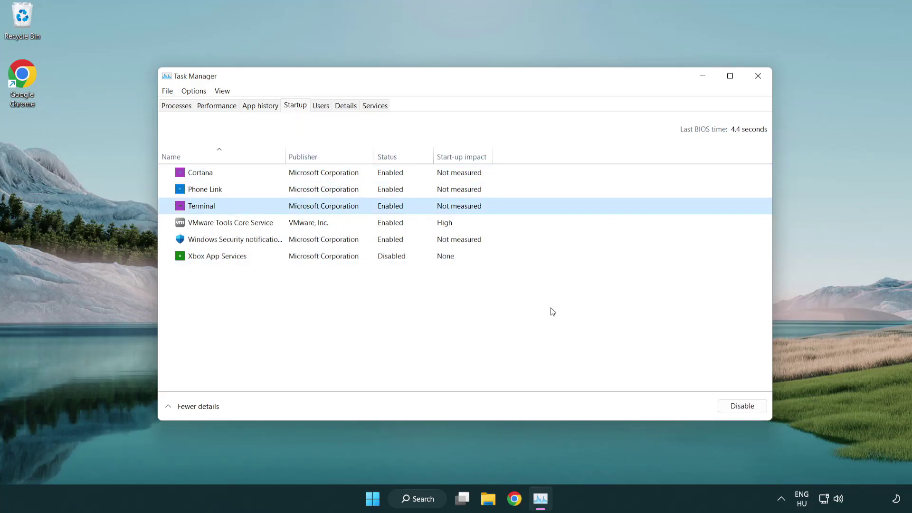
pyautogui.click(741, 406)
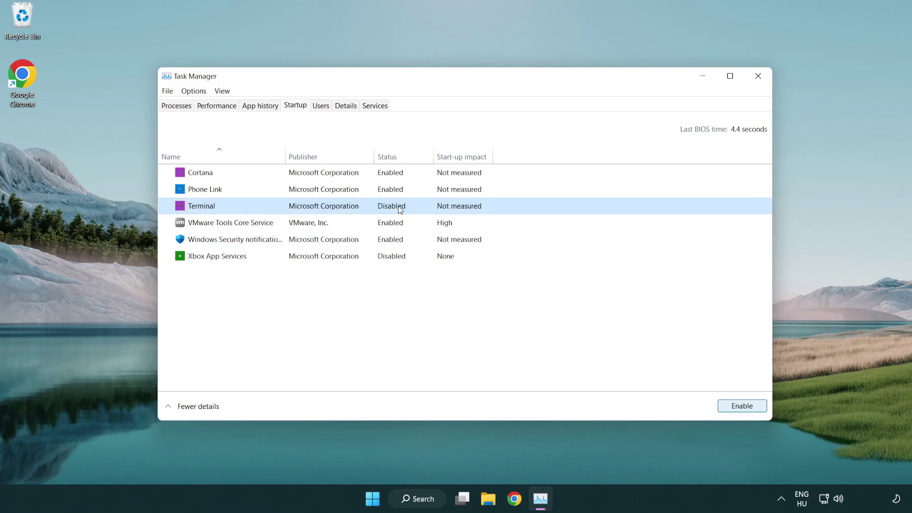
pyautogui.click(379, 191)
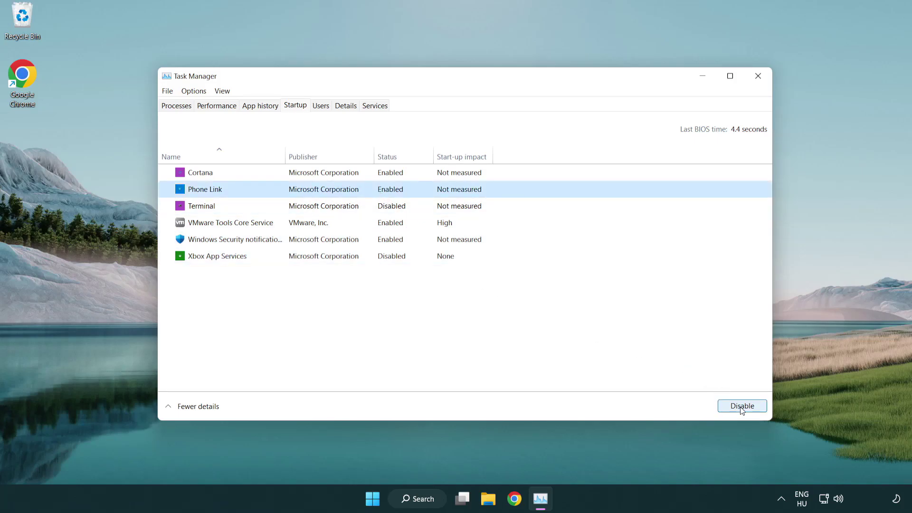
pyautogui.click(742, 406)
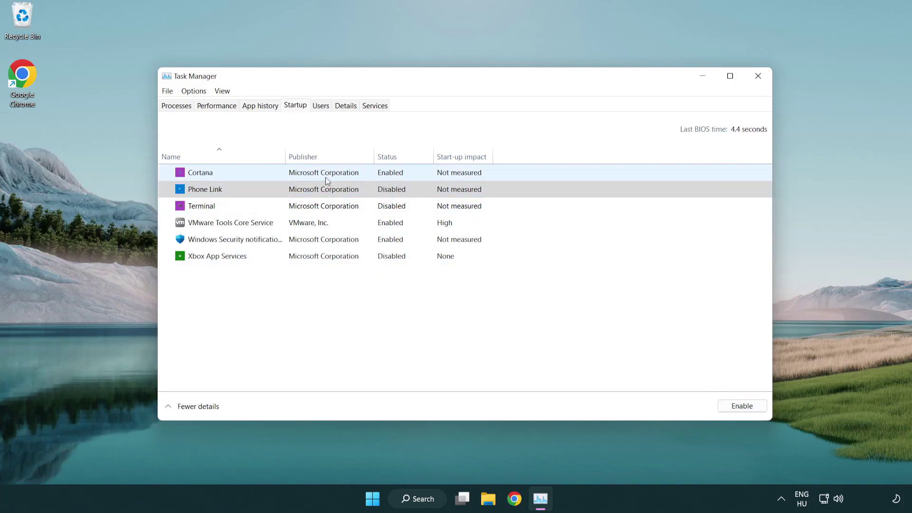
pyautogui.click(325, 178)
pyautogui.click(729, 404)
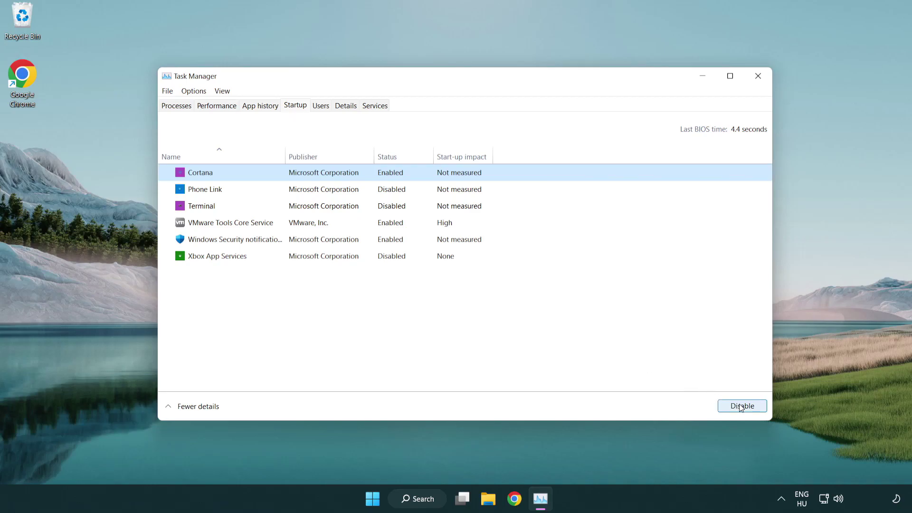
pyautogui.click(434, 245)
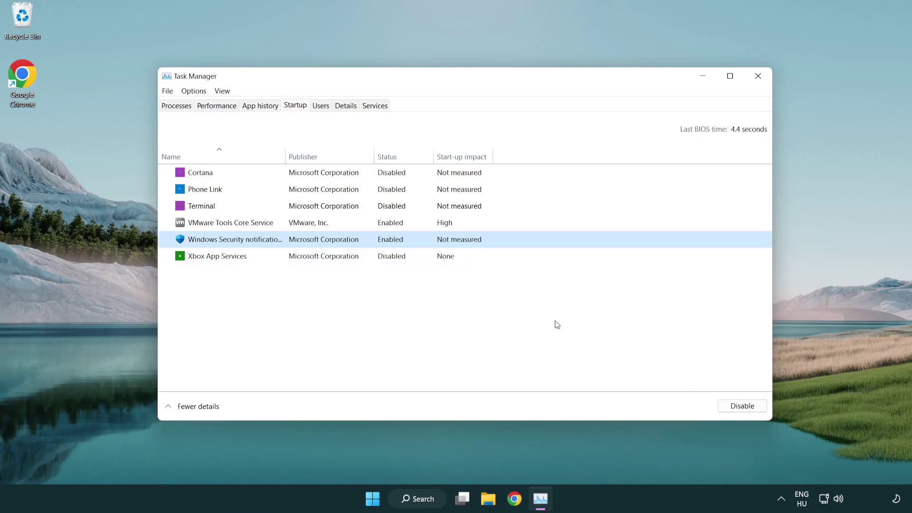
pyautogui.click(736, 408)
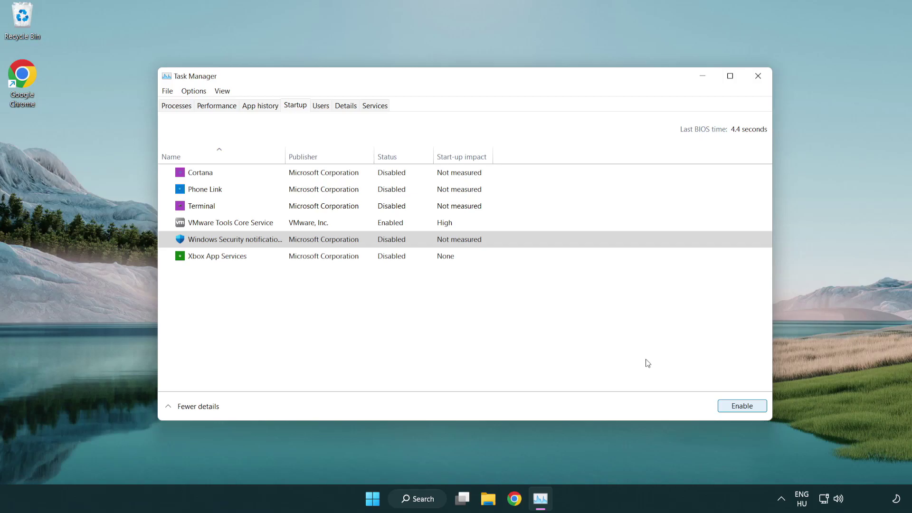
# Close Task Manager and search Windows for 'security'.
pyautogui.click(759, 77)
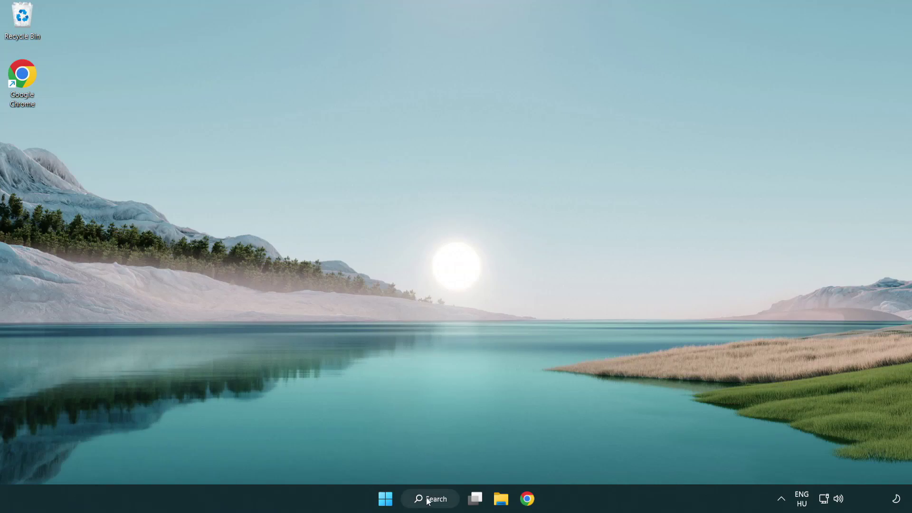
pyautogui.click(434, 502)
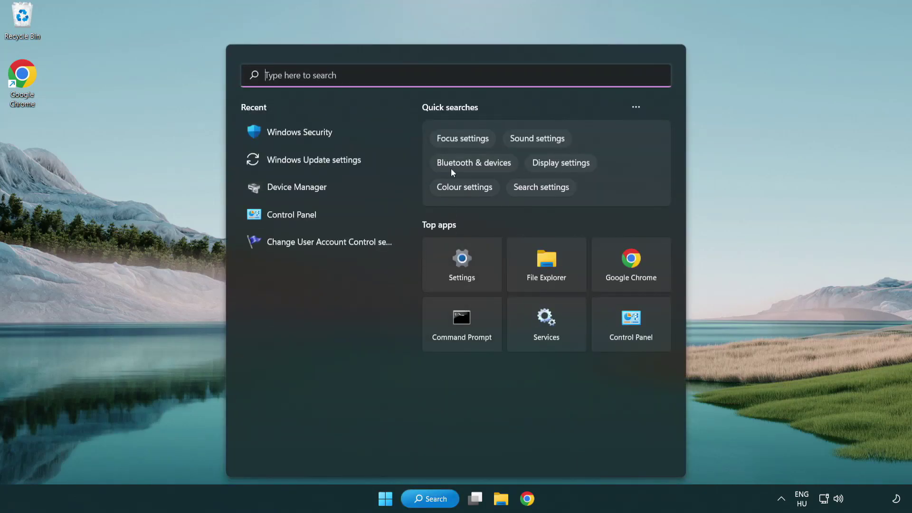
pyautogui.write('sec')
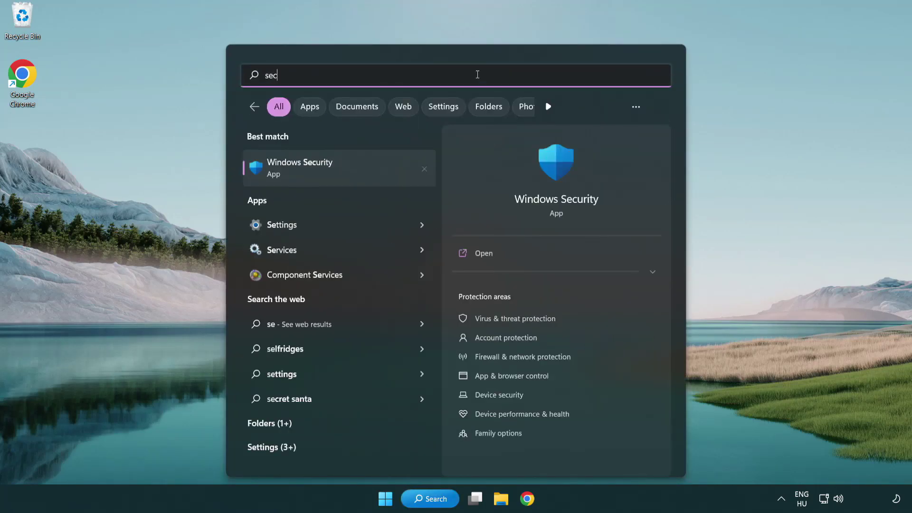
pyautogui.write('uri')
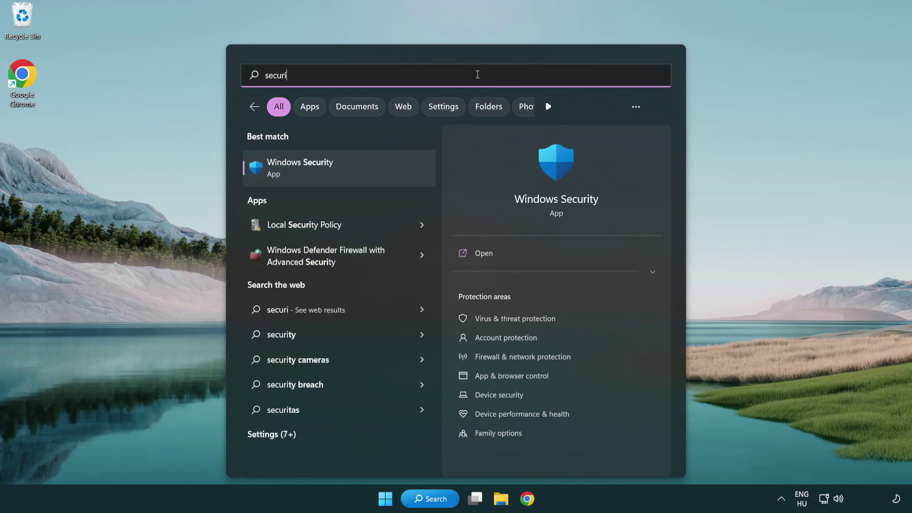
pyautogui.write('ty')
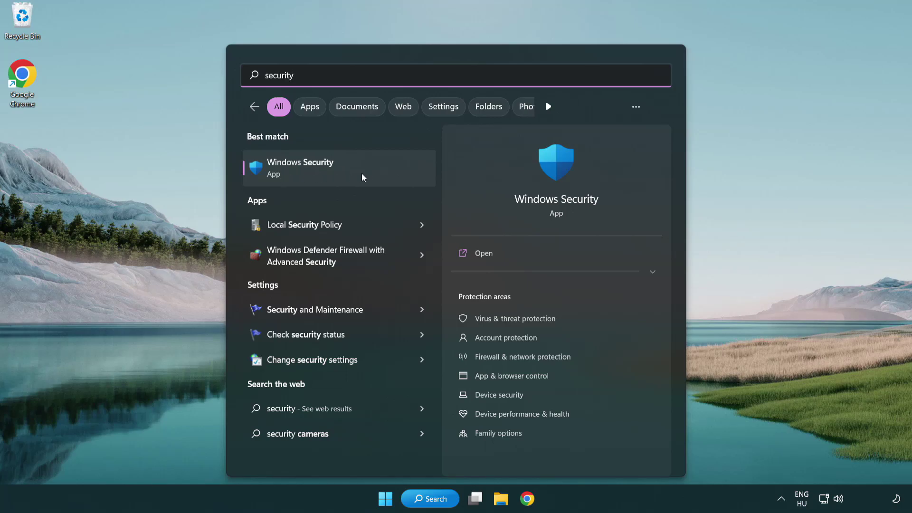
# Open Windows Security's Virus & threat protection settings and scroll down toward Exclusions.
pyautogui.click(374, 176)
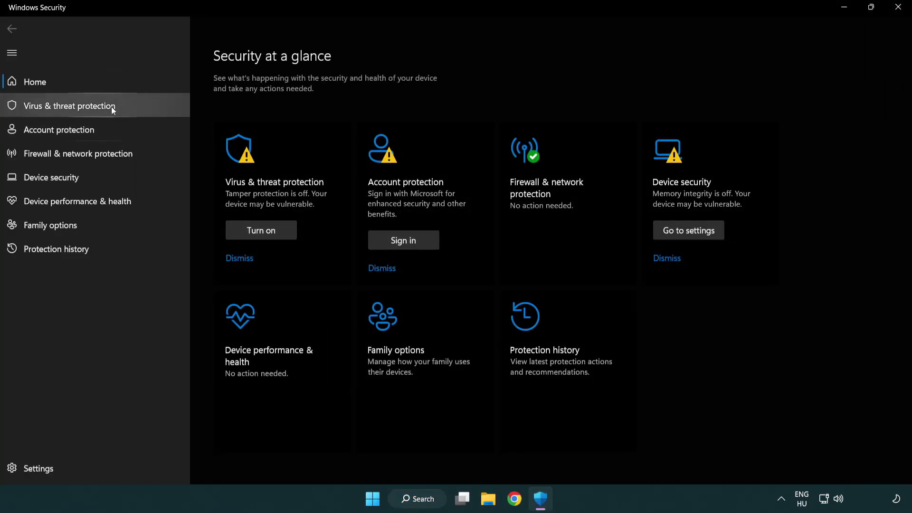
pyautogui.click(139, 107)
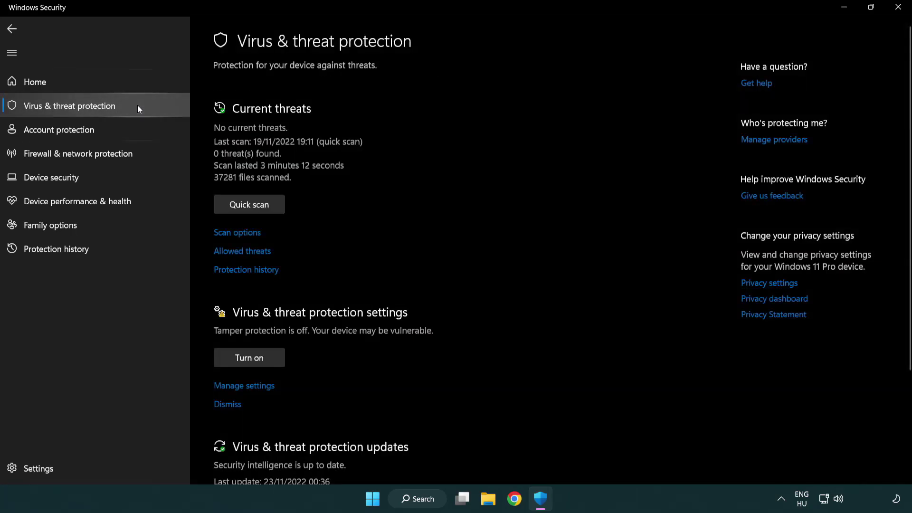
pyautogui.scroll(-3, 263, 195)
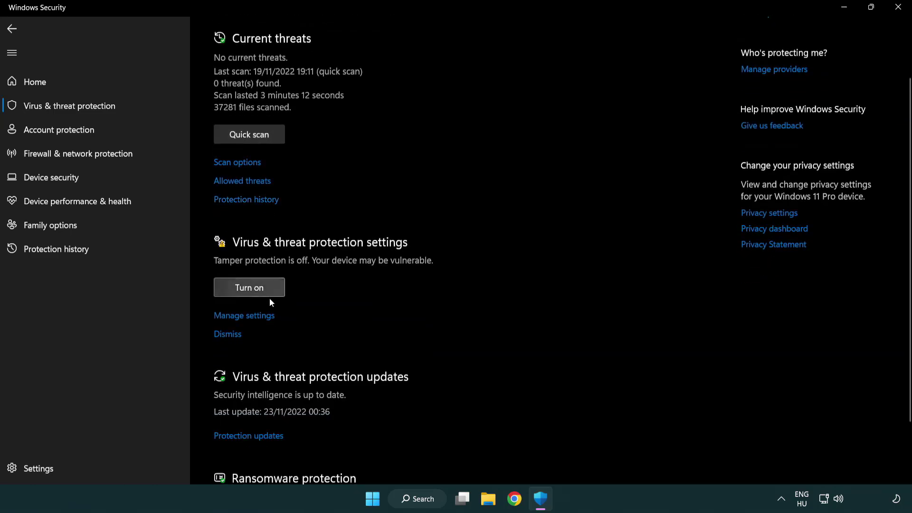
pyautogui.click(243, 318)
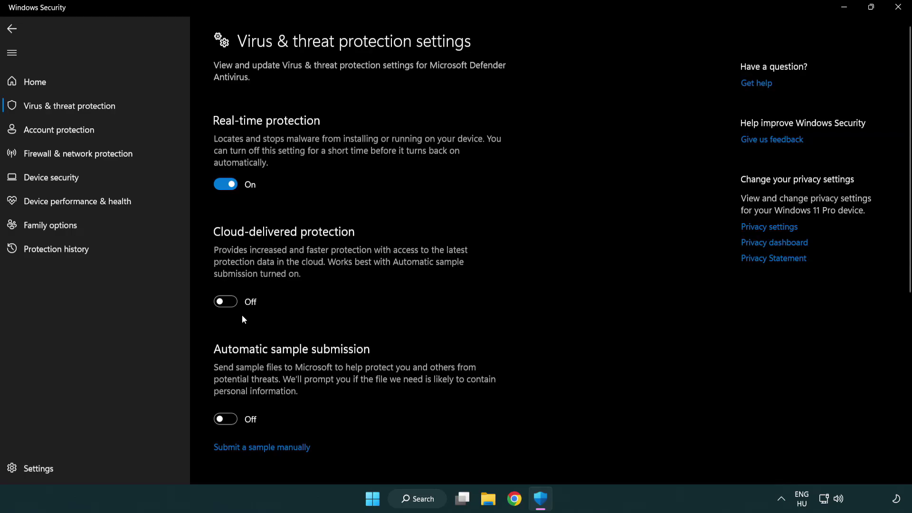
pyautogui.scroll(-5, 242, 318)
pyautogui.scroll(-1, 244, 315)
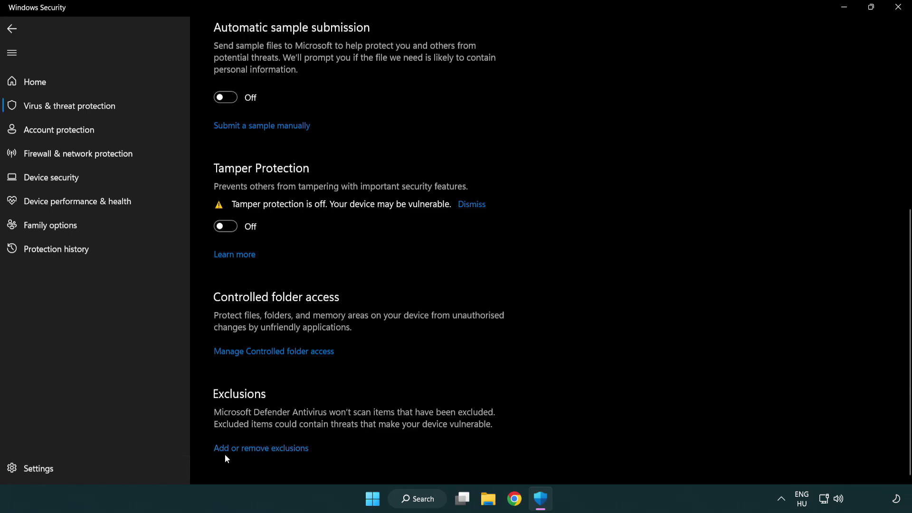
# Open the Defender exclusions list and show the exclusion types available to add.
pyautogui.click(265, 451)
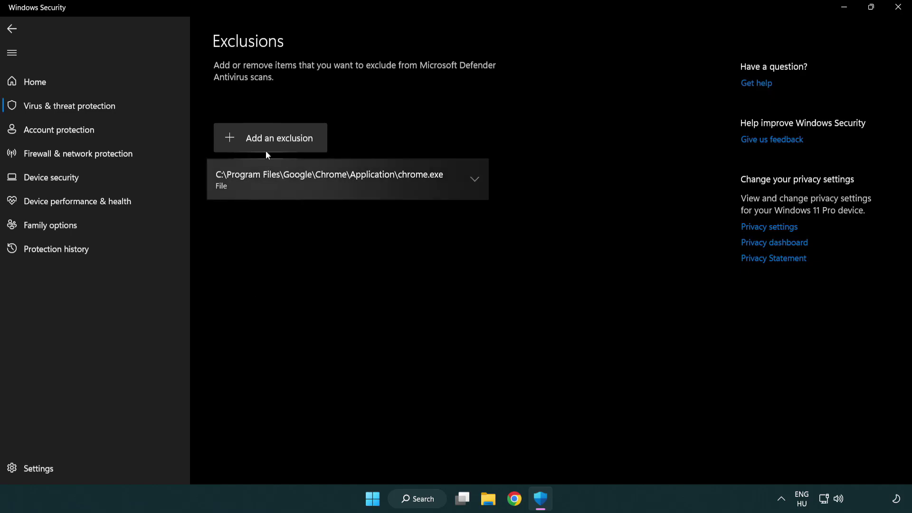
pyautogui.click(273, 139)
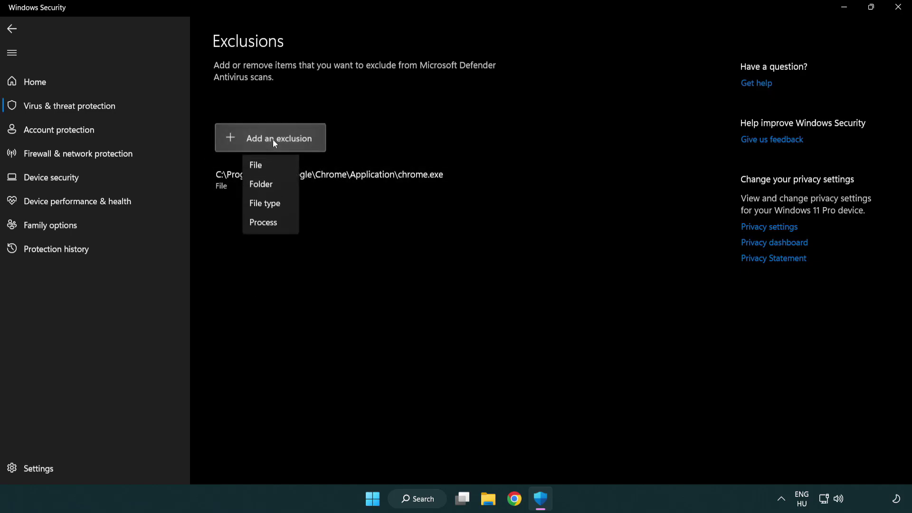
# Add the NOT WORKING APP shortcut in C:\Program Files (x86)\NOT WORKING APP as a file exclusion.
pyautogui.click(275, 169)
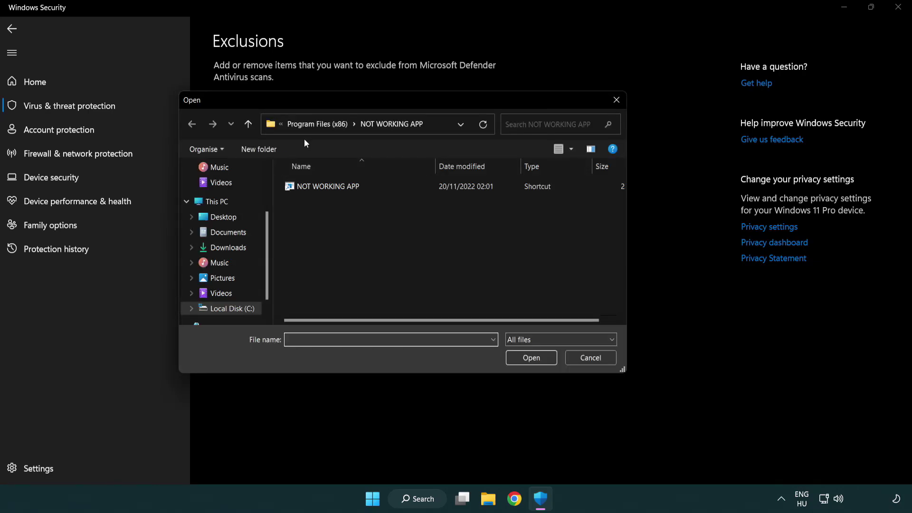
pyautogui.click(309, 124)
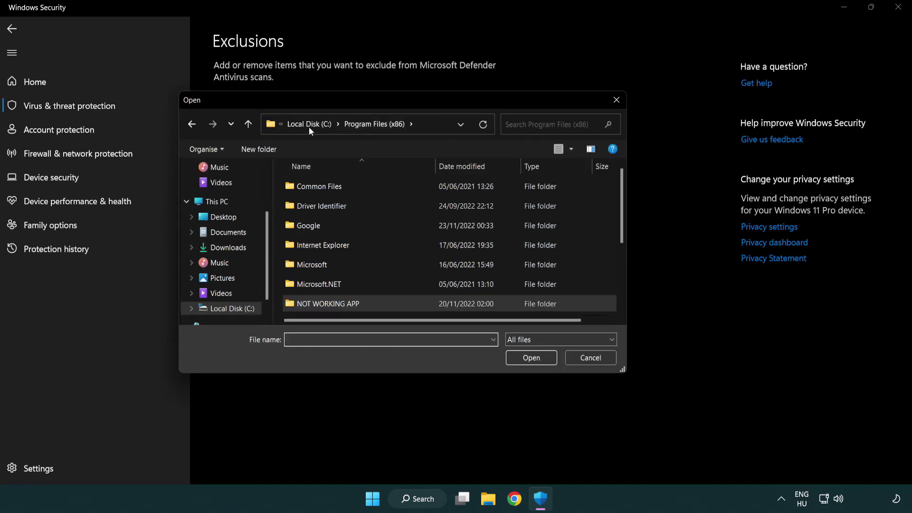
pyautogui.click(315, 124)
pyautogui.click(308, 125)
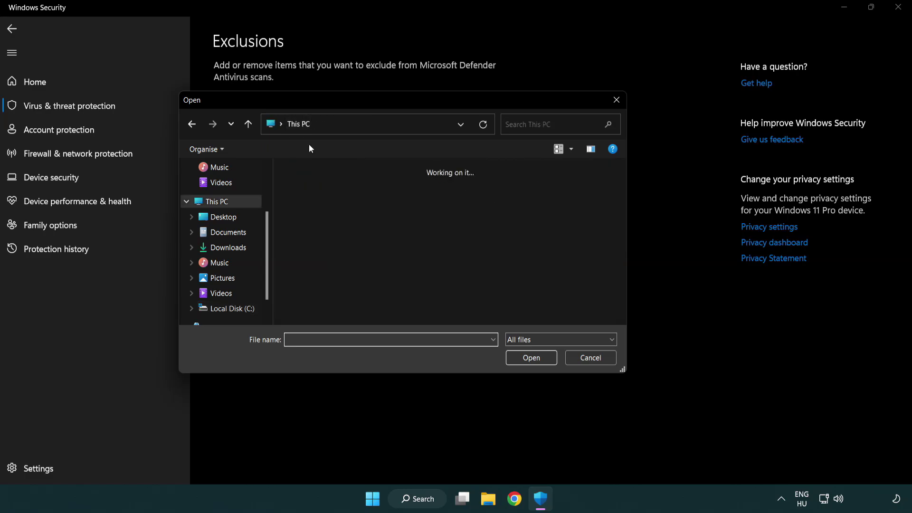
pyautogui.doubleClick(333, 316)
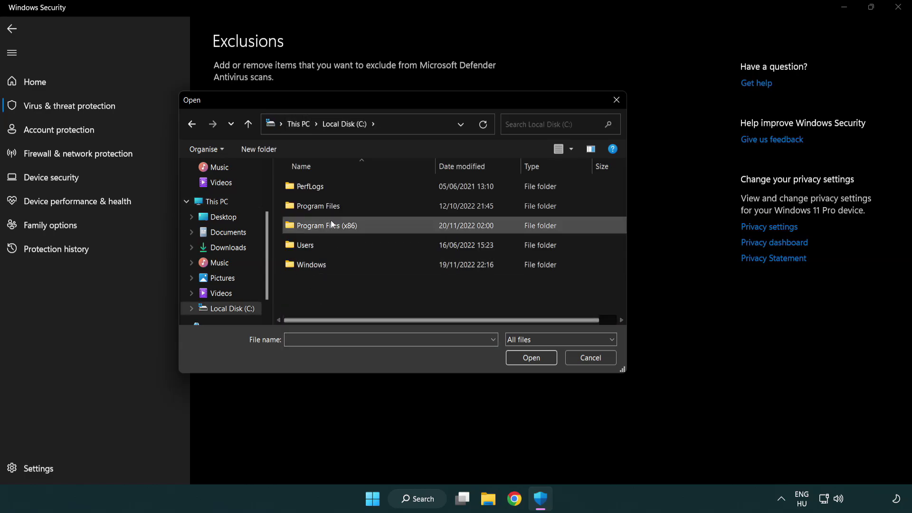
pyautogui.doubleClick(332, 225)
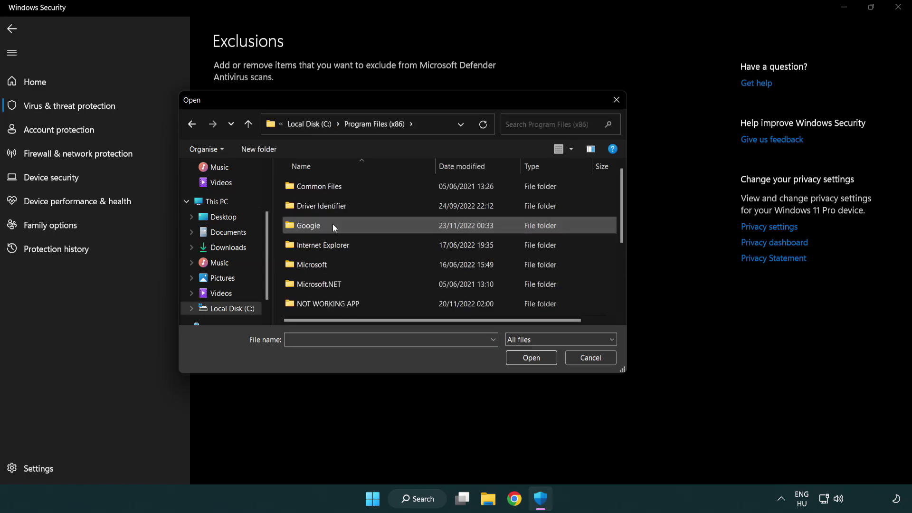
pyautogui.doubleClick(340, 305)
pyautogui.click(323, 188)
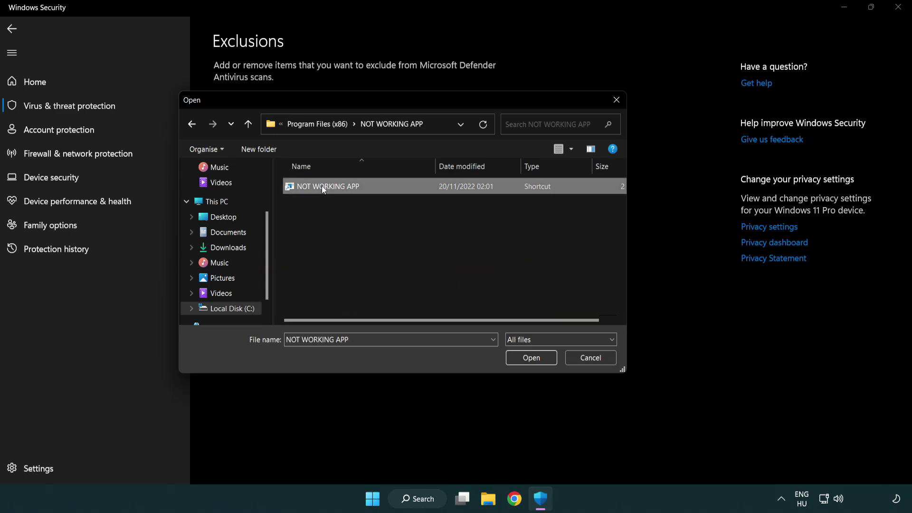
pyautogui.click(529, 361)
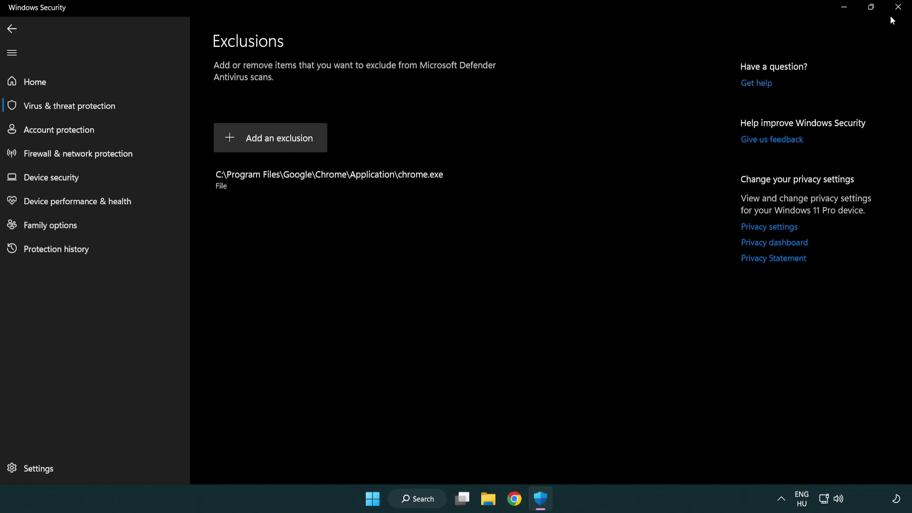
# Close Windows Security and show the Start menu's Sleep, Shut down and Restart options.
pyautogui.click(899, 7)
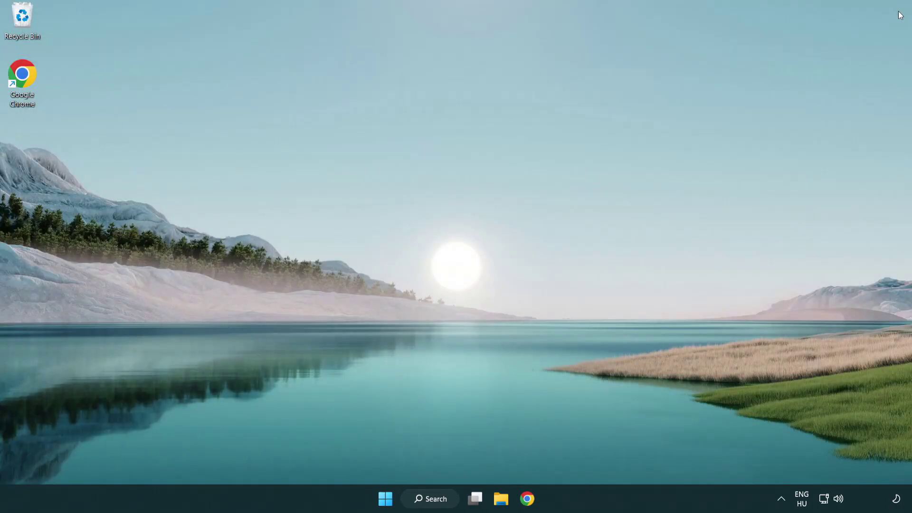
pyautogui.click(385, 501)
pyautogui.click(605, 457)
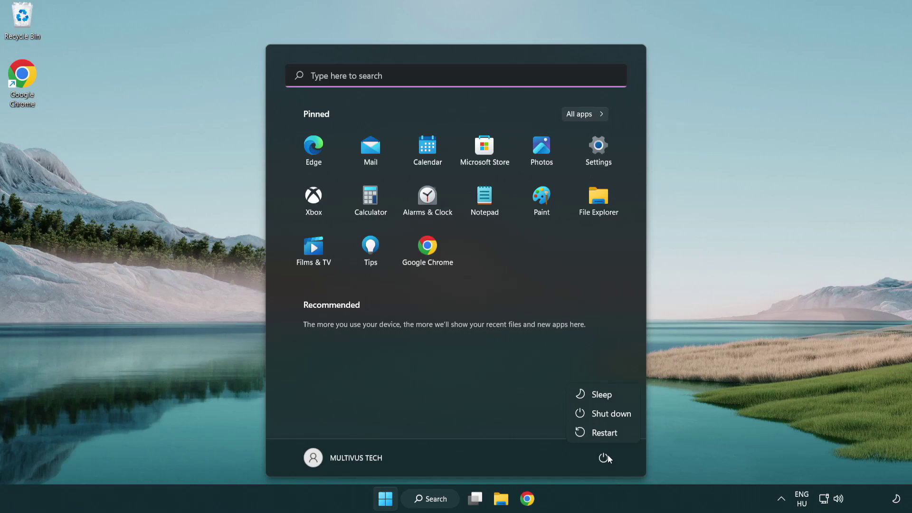